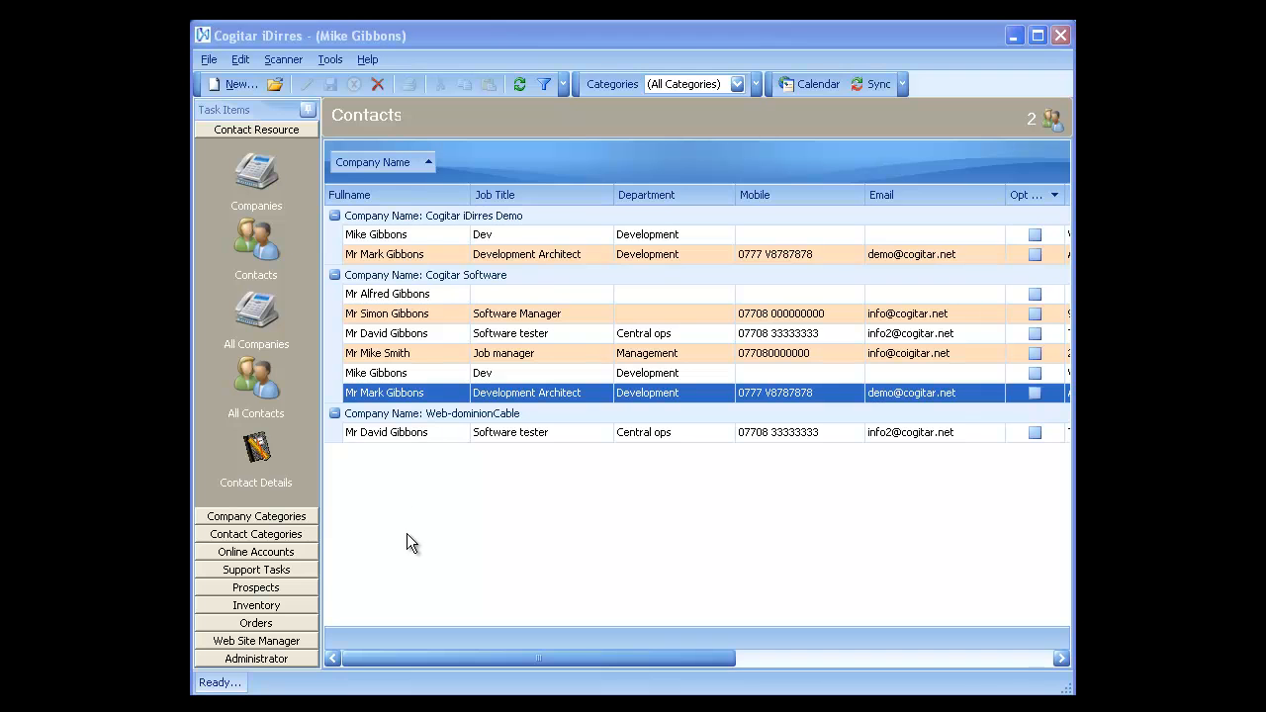
Step: Open the Development Architect contact under Cogitar Software and look through its stored addresses
{"action": "double_click", "coordinate": [402, 393]}
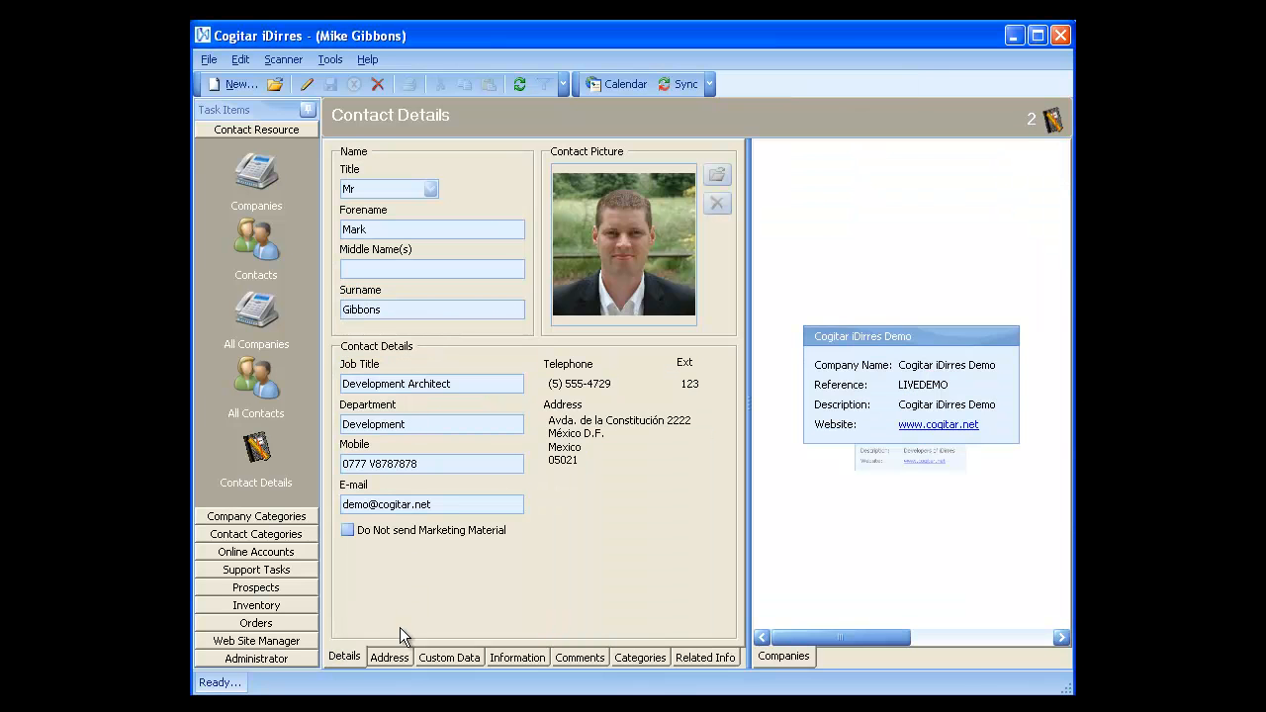
{"action": "left_click", "coordinate": [390, 658]}
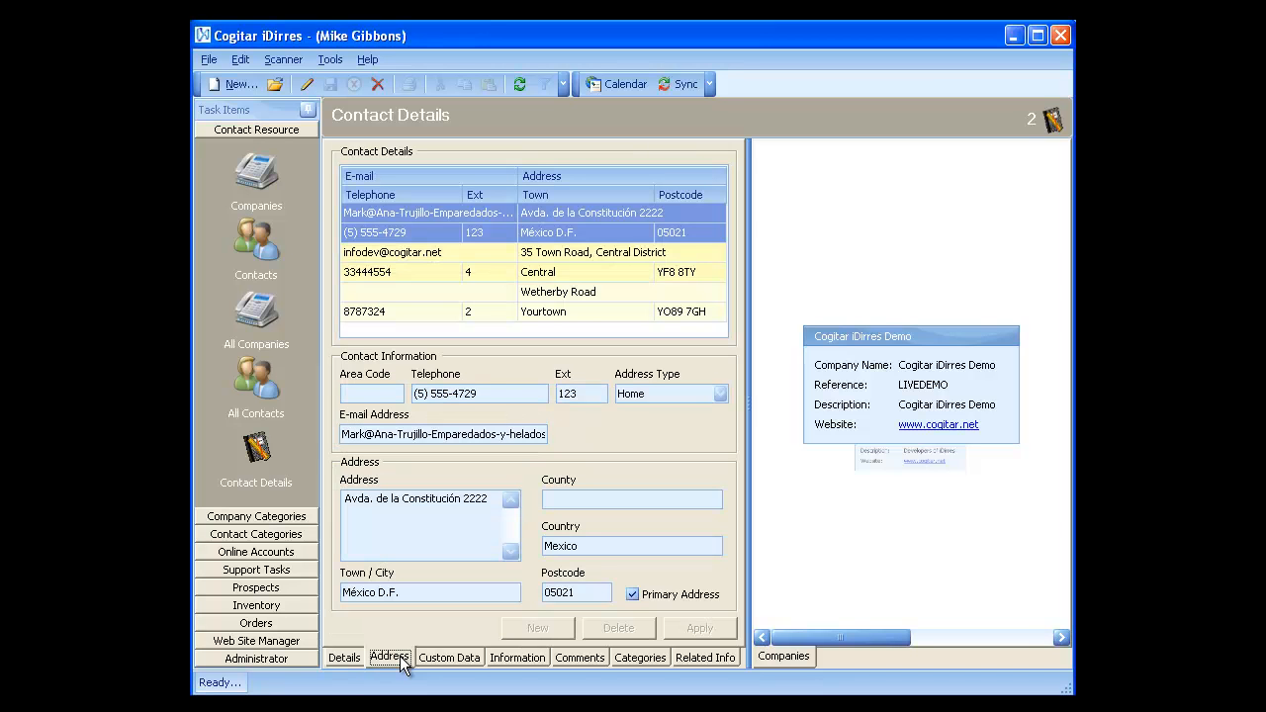
{"action": "left_click", "coordinate": [454, 250]}
{"action": "left_click", "coordinate": [469, 318]}
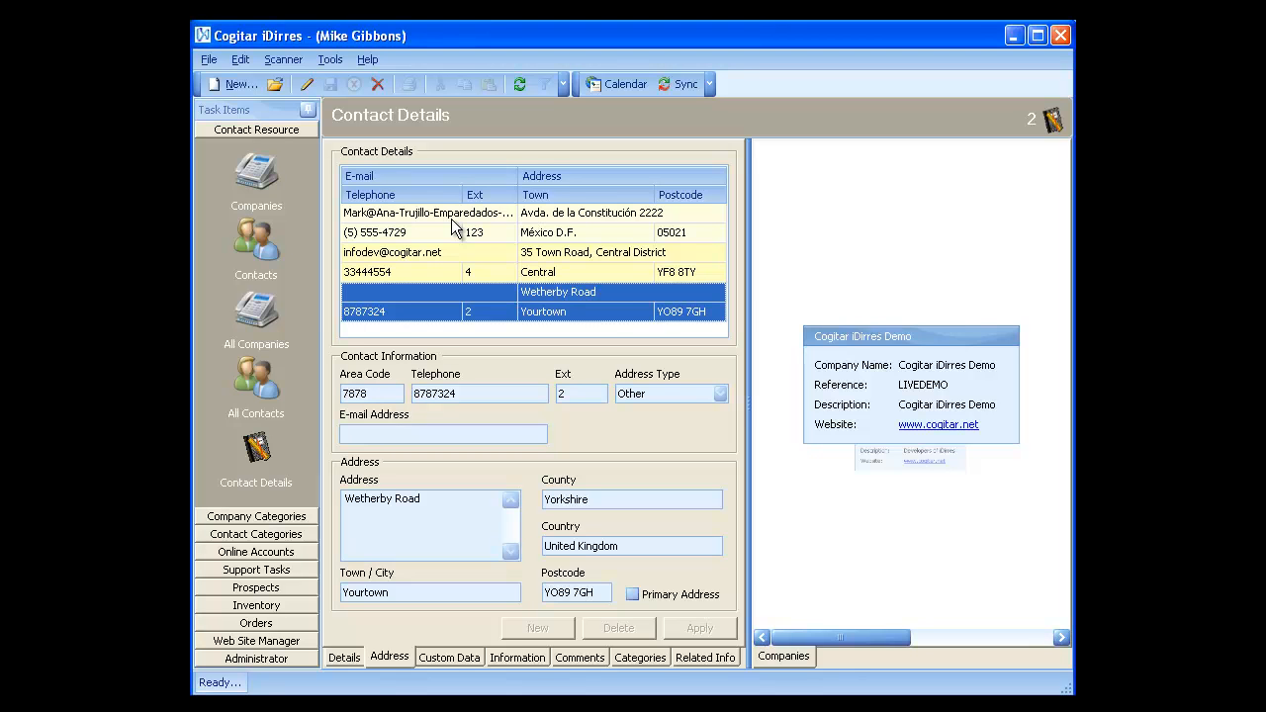
{"action": "left_click", "coordinate": [453, 226]}
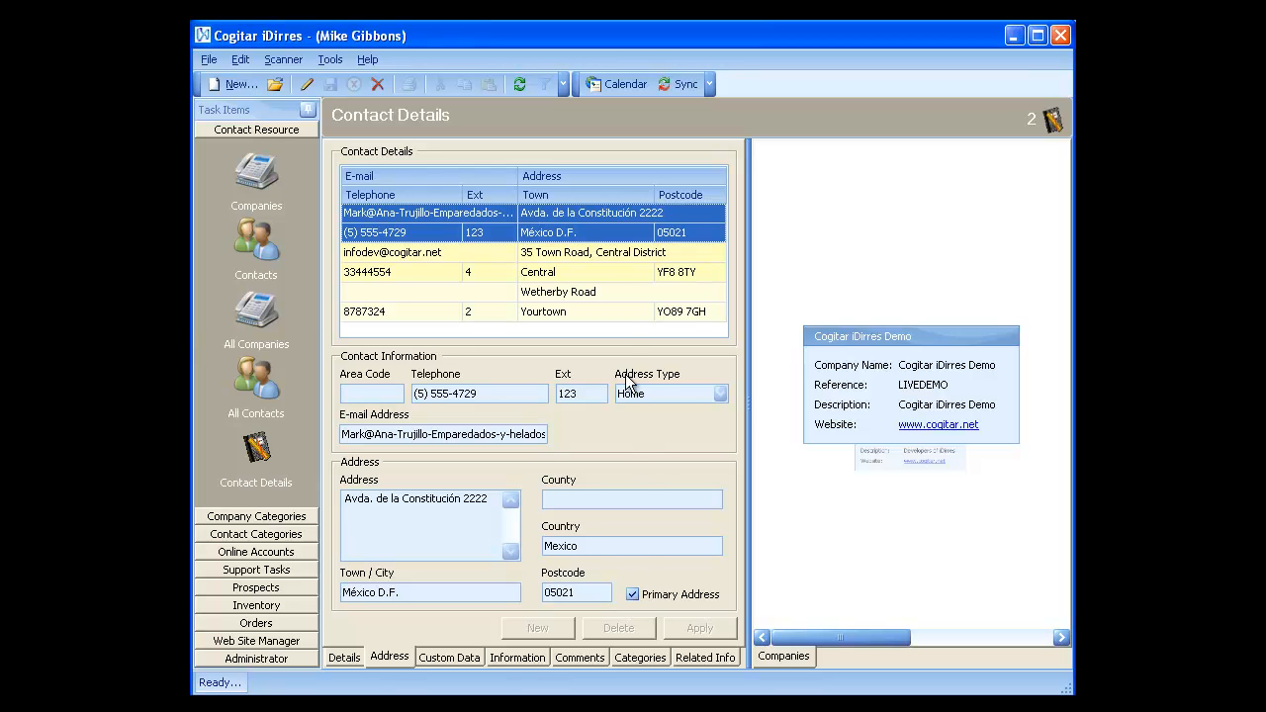
Step: Compare the address type and primary address setting of each of the contact's three stored addresses
{"action": "left_click", "coordinate": [607, 270]}
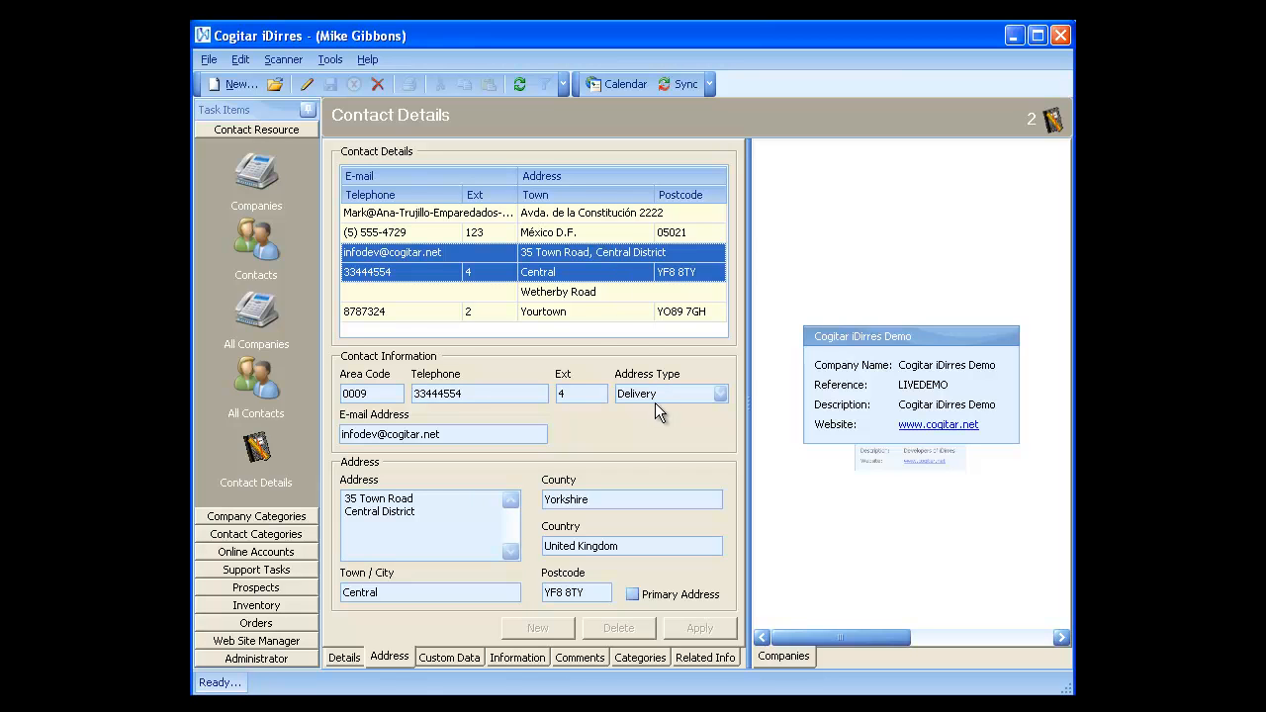
{"action": "left_click", "coordinate": [583, 312]}
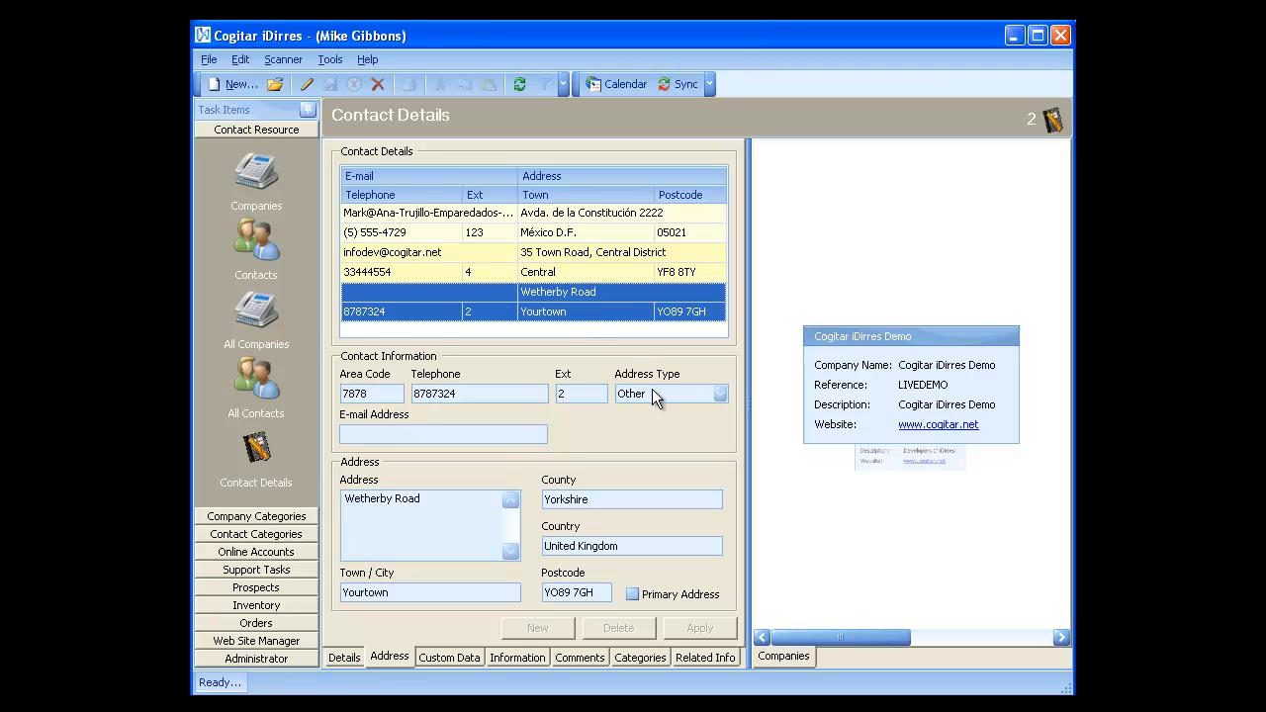
{"action": "left_click", "coordinate": [635, 278]}
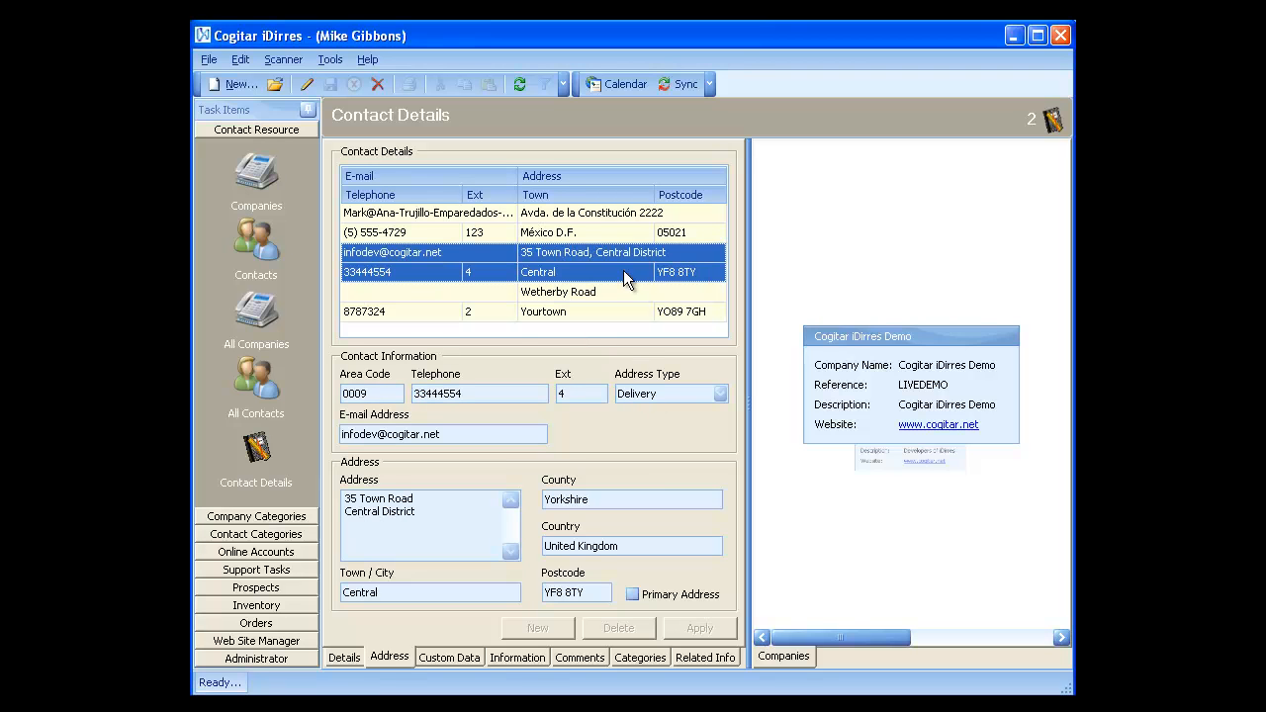
{"action": "left_click", "coordinate": [635, 311]}
{"action": "left_click", "coordinate": [637, 268]}
{"action": "left_click", "coordinate": [636, 230]}
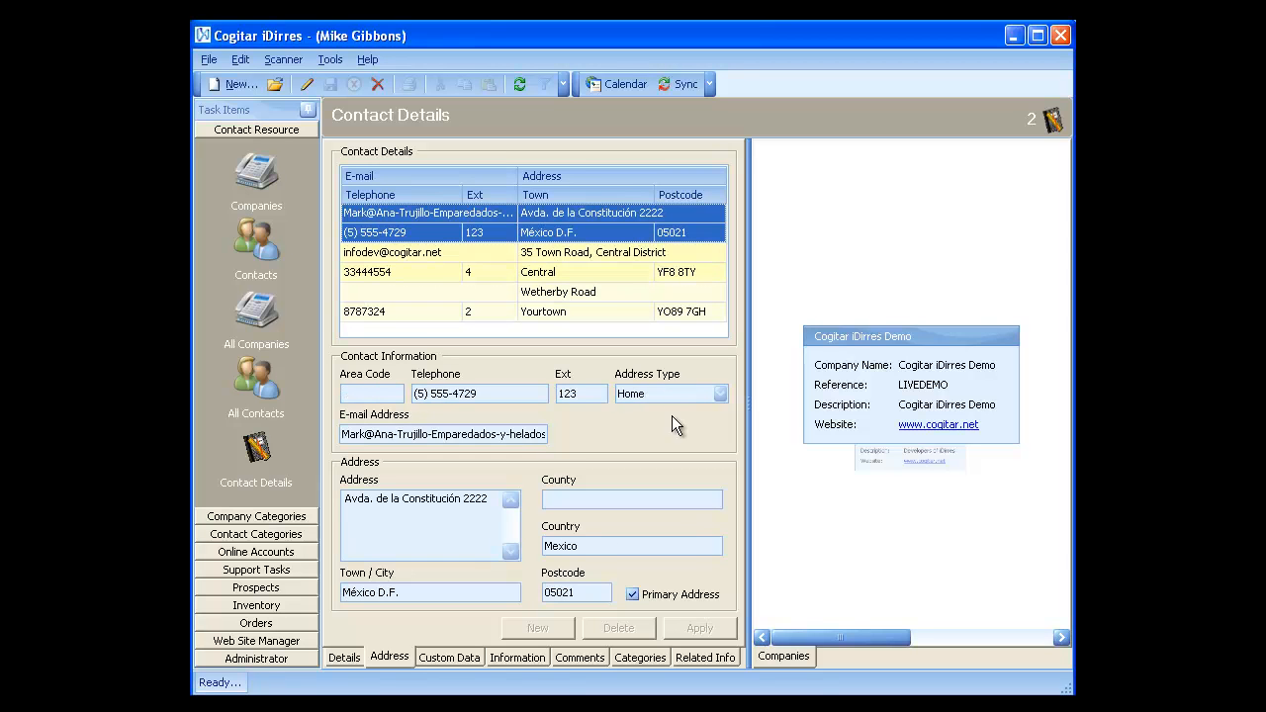
{"action": "left_click", "coordinate": [583, 254]}
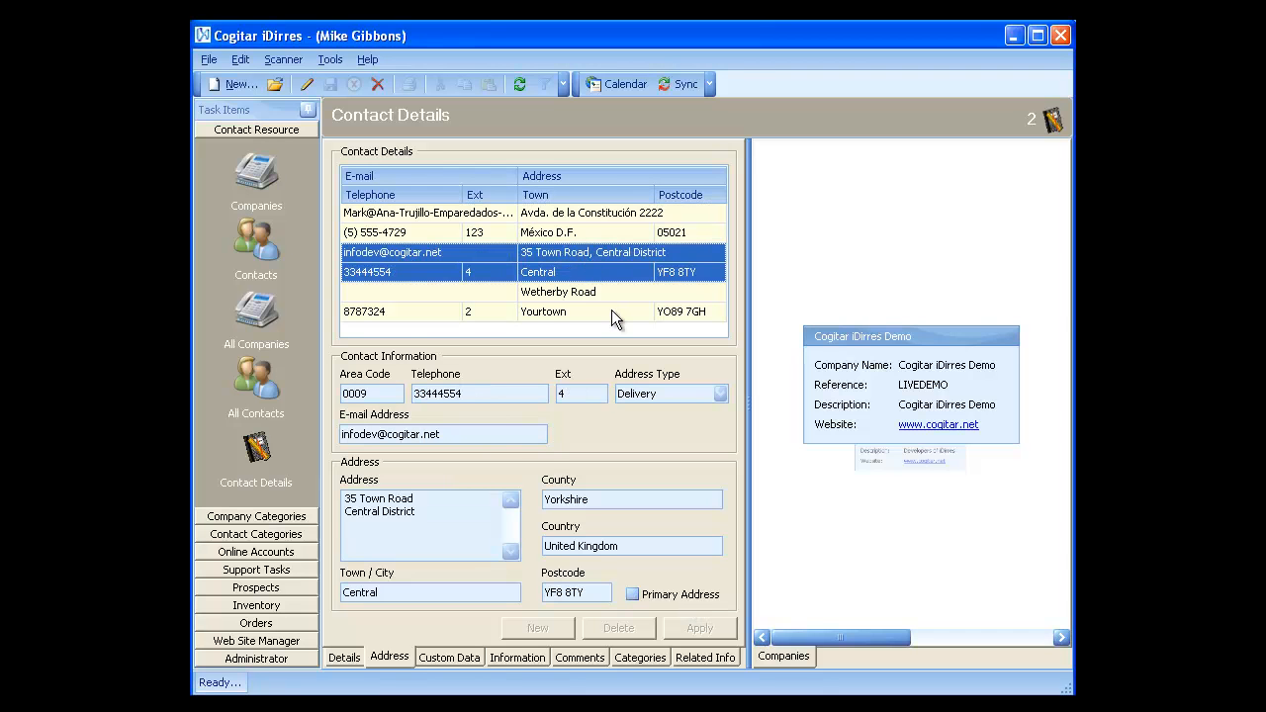
{"action": "left_click", "coordinate": [611, 313]}
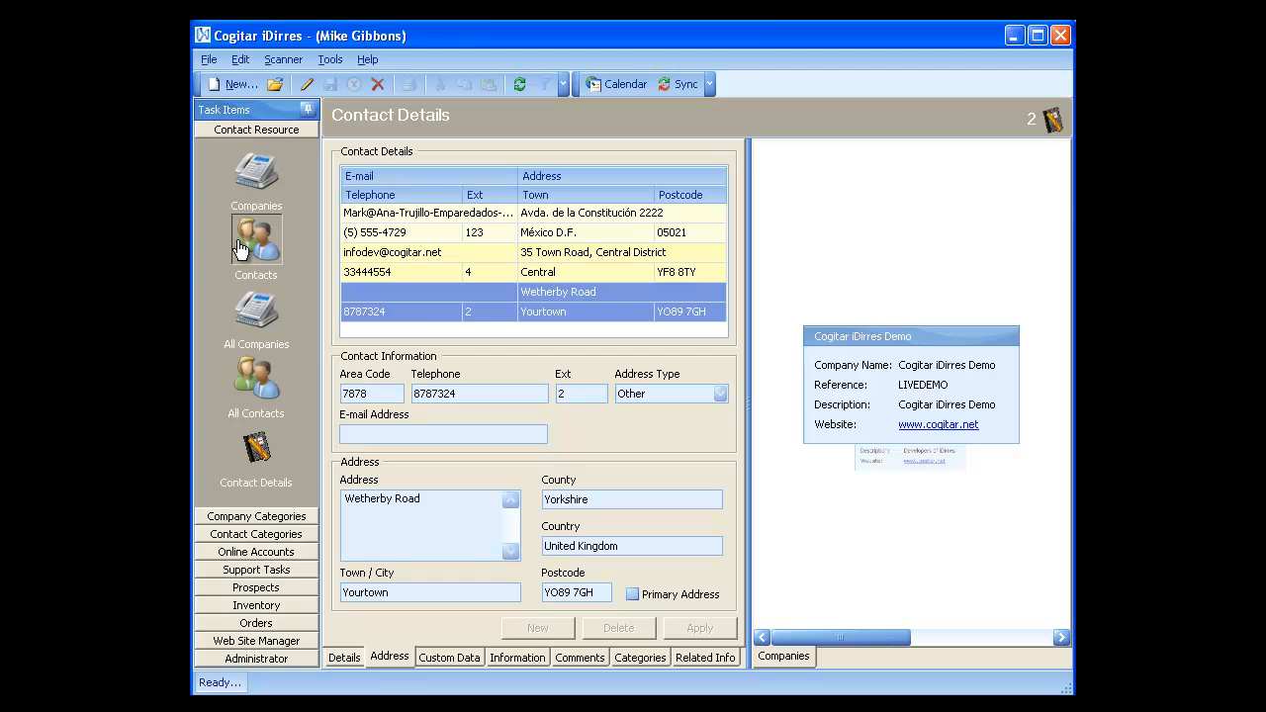
Step: Return to the contacts list and start the Label and Envelope Wizard for the Development Architect contact under Cogitar Software
{"action": "left_click", "coordinate": [239, 250]}
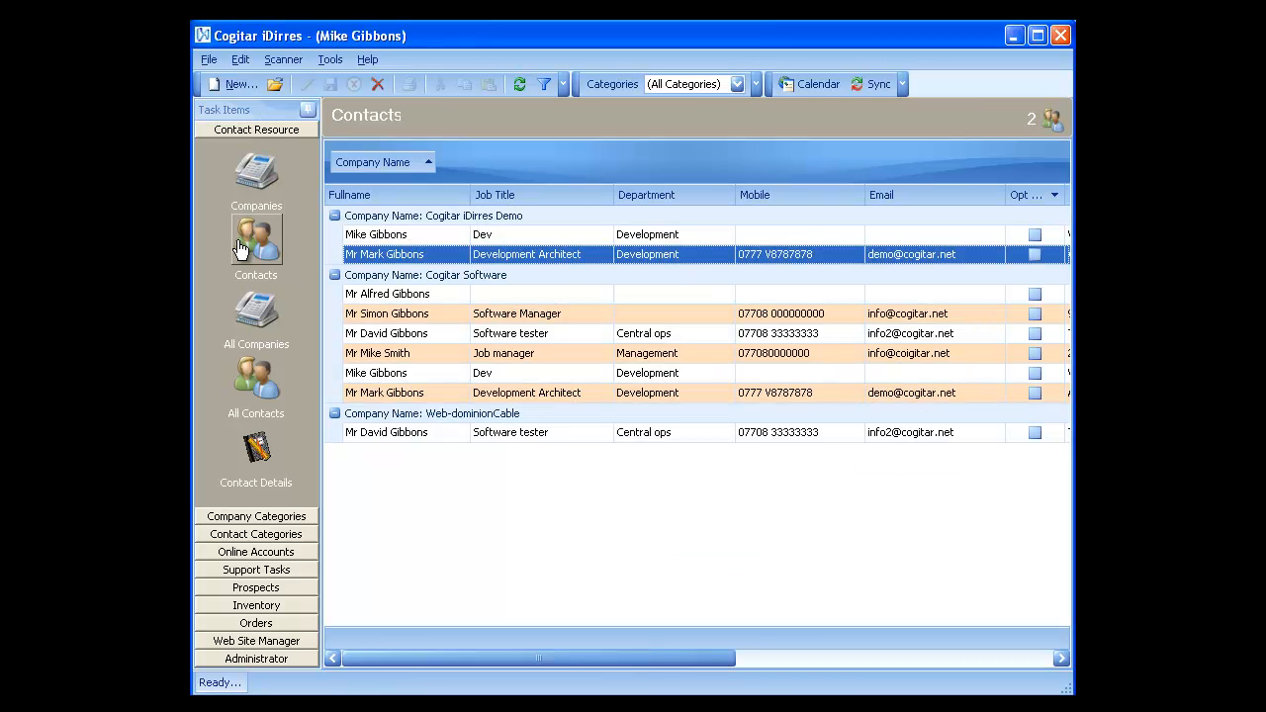
{"action": "left_click", "coordinate": [386, 393]}
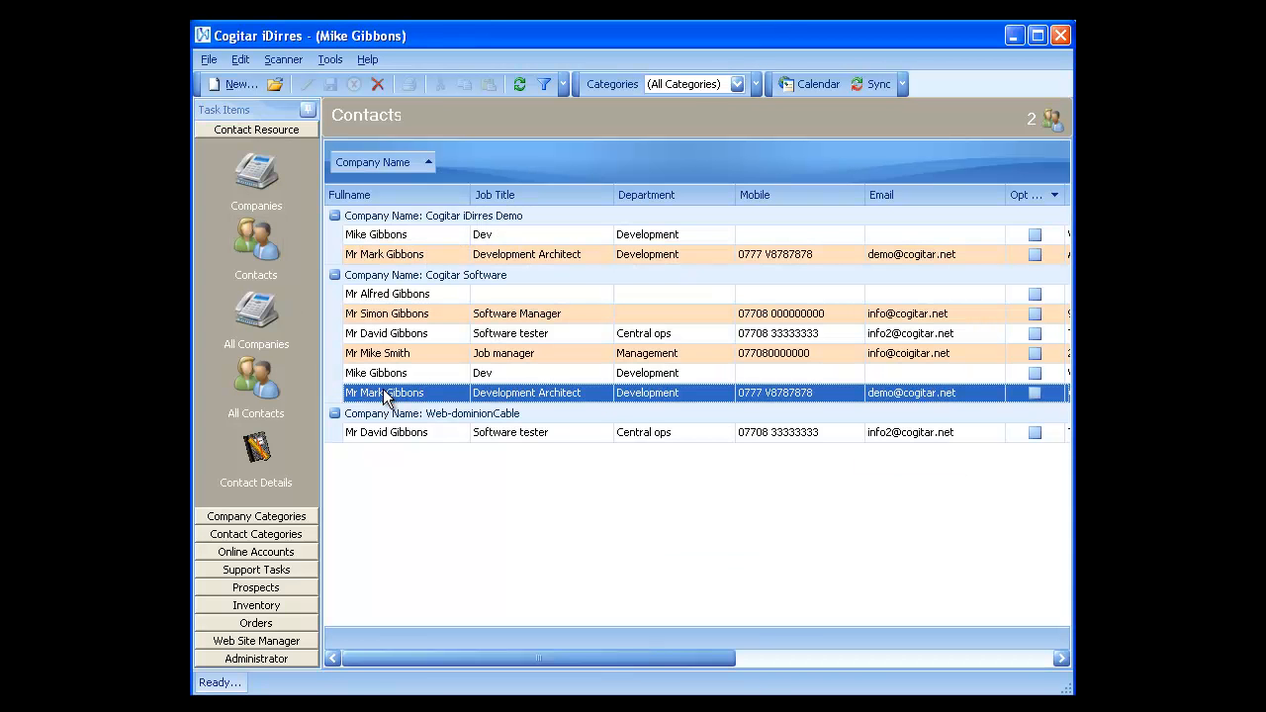
{"action": "left_click", "coordinate": [336, 61]}
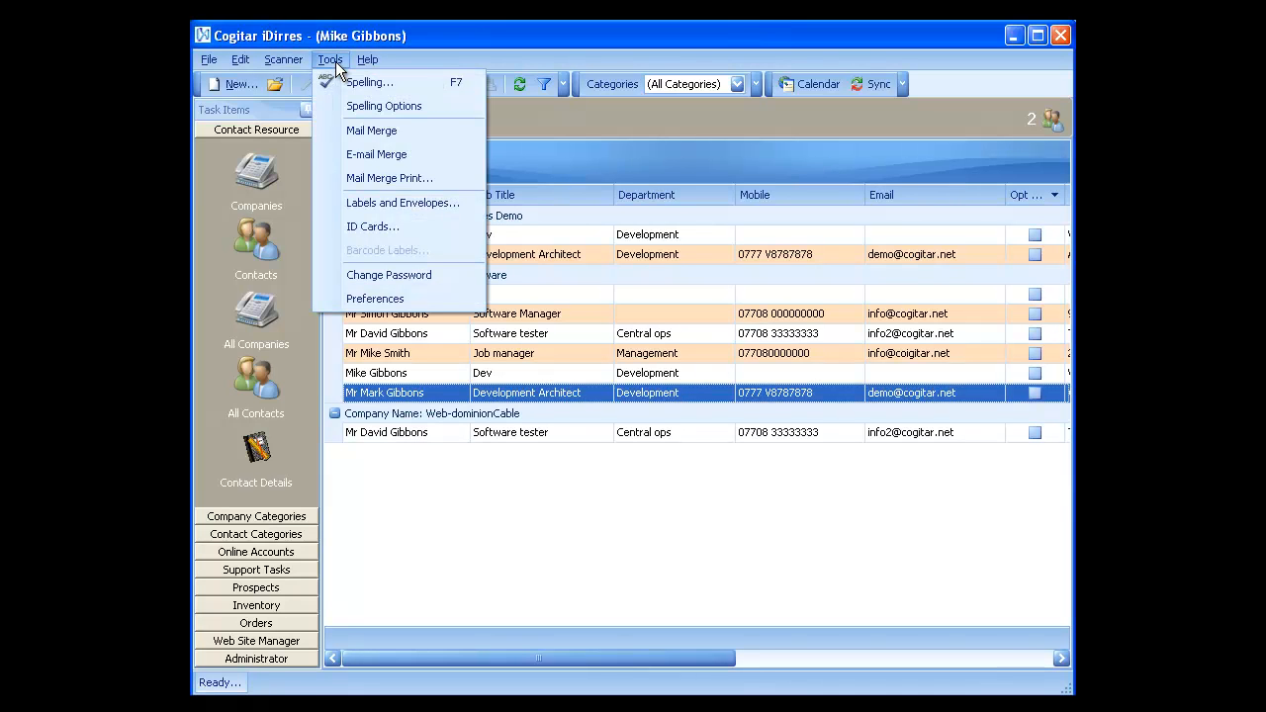
{"action": "left_click", "coordinate": [393, 202]}
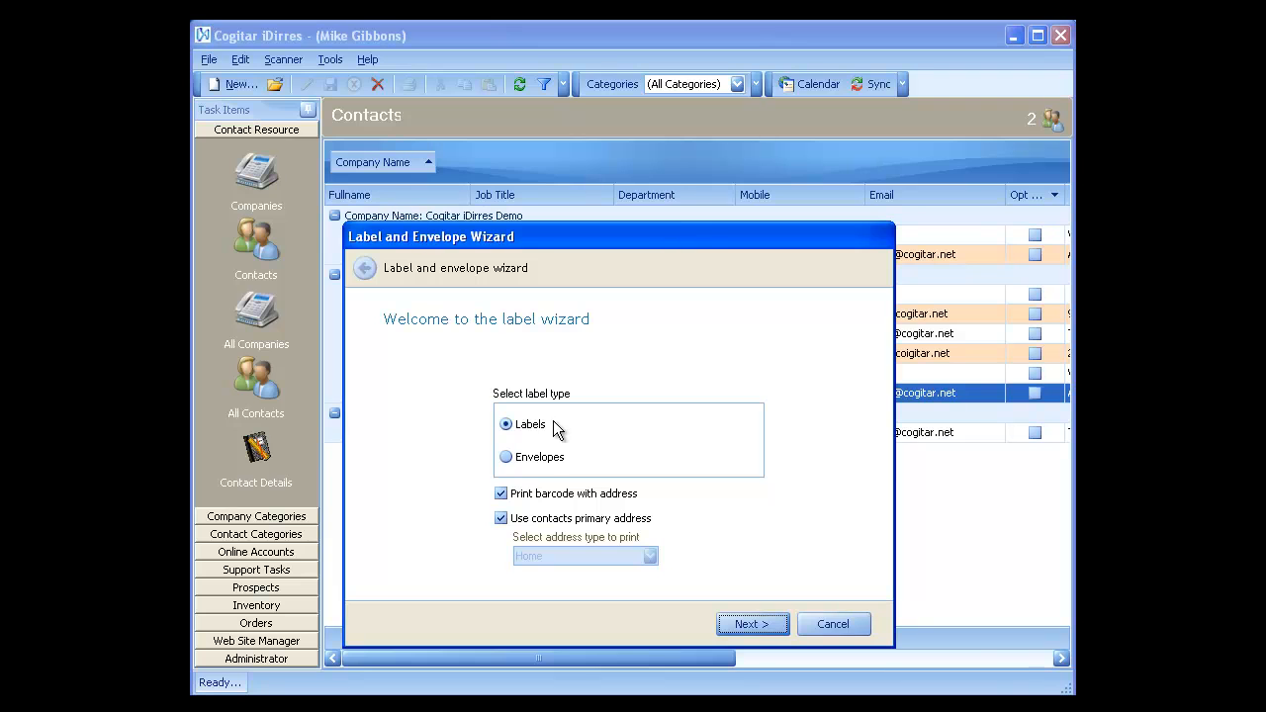
Step: Choose envelopes as the label type and use the Other address type instead of the contact's primary address
{"action": "left_click", "coordinate": [518, 460]}
{"action": "left_click_drag", "start_coordinate": [580, 242], "coordinate": [515, 132]}
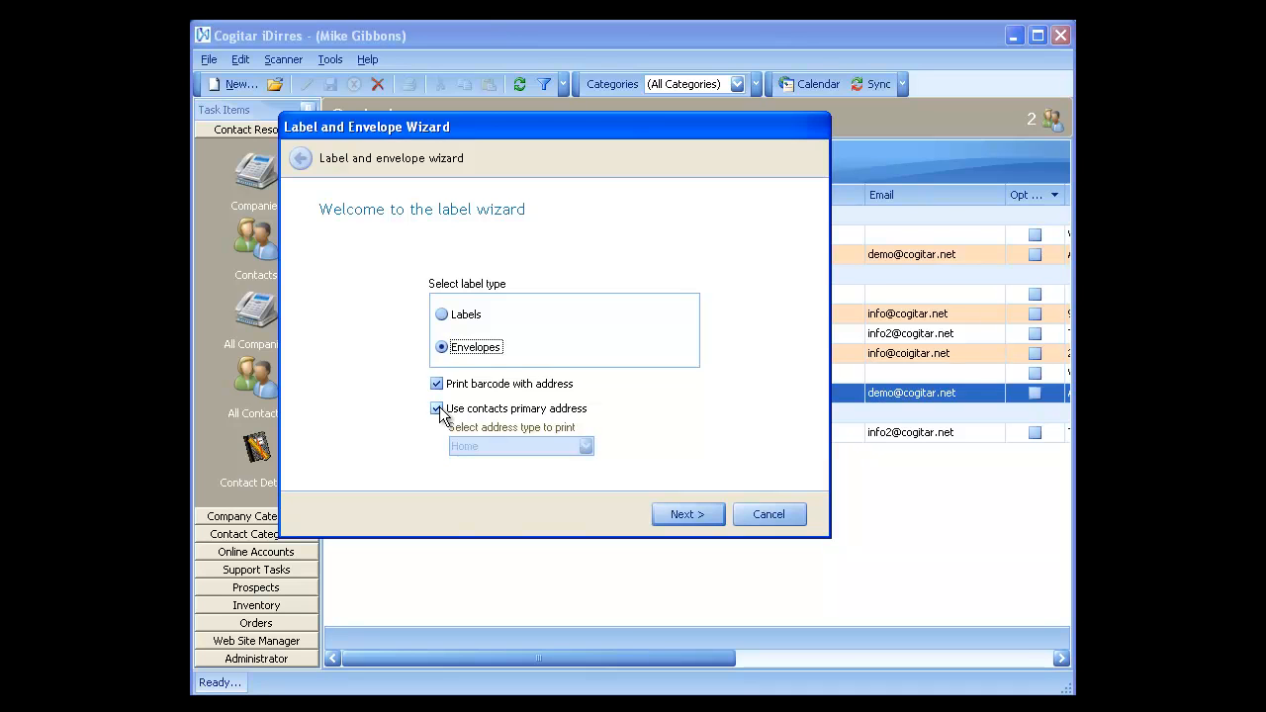
{"action": "left_click", "coordinate": [437, 410]}
{"action": "left_click", "coordinate": [586, 446]}
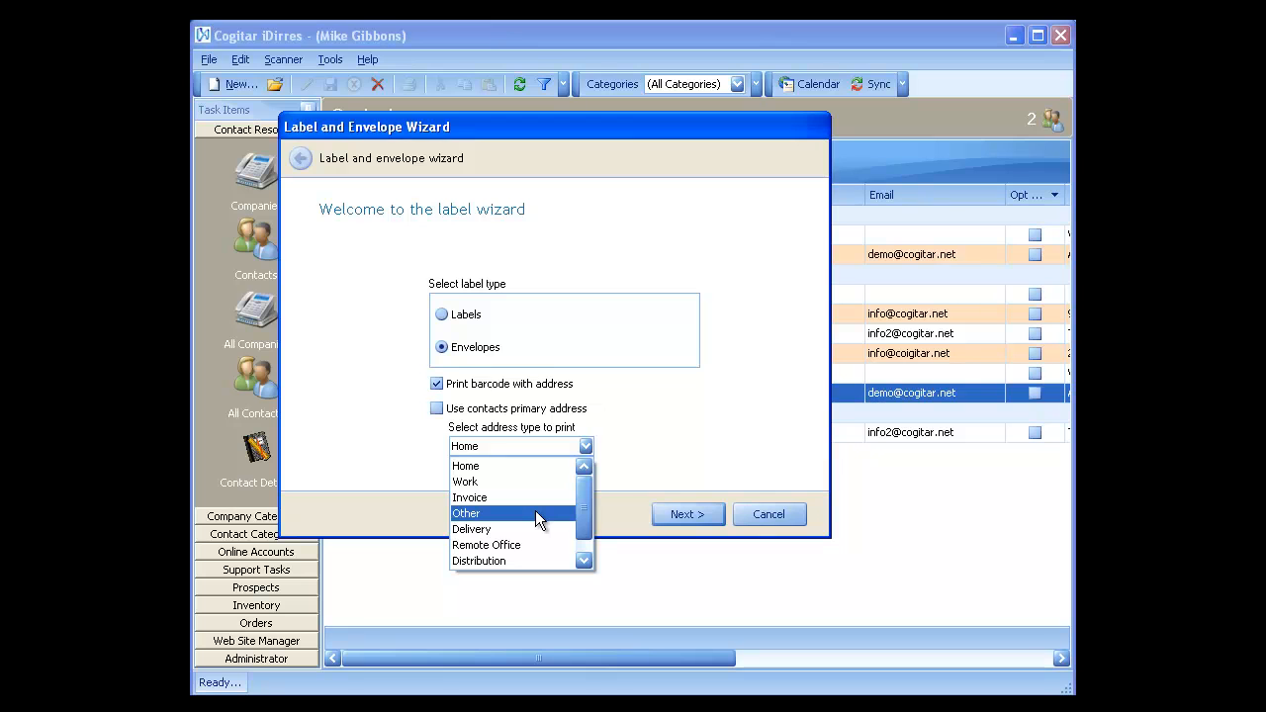
{"action": "left_click", "coordinate": [535, 513]}
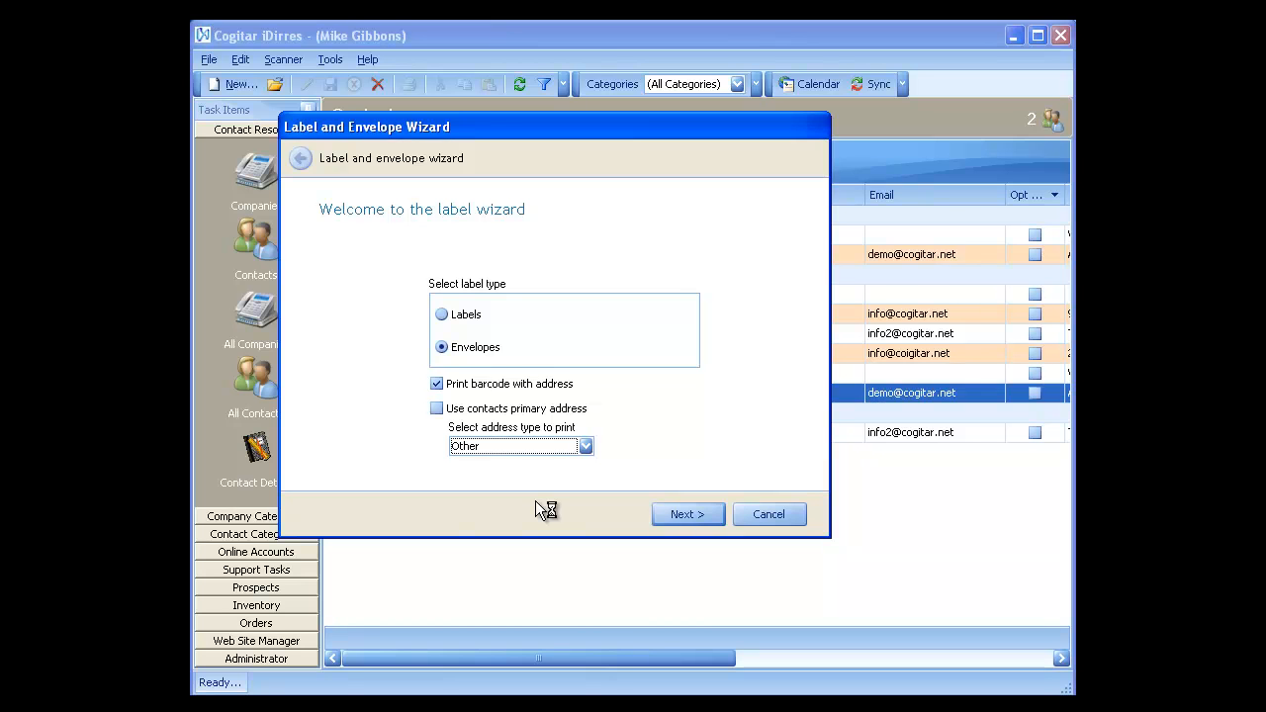
{"action": "left_click", "coordinate": [691, 514]}
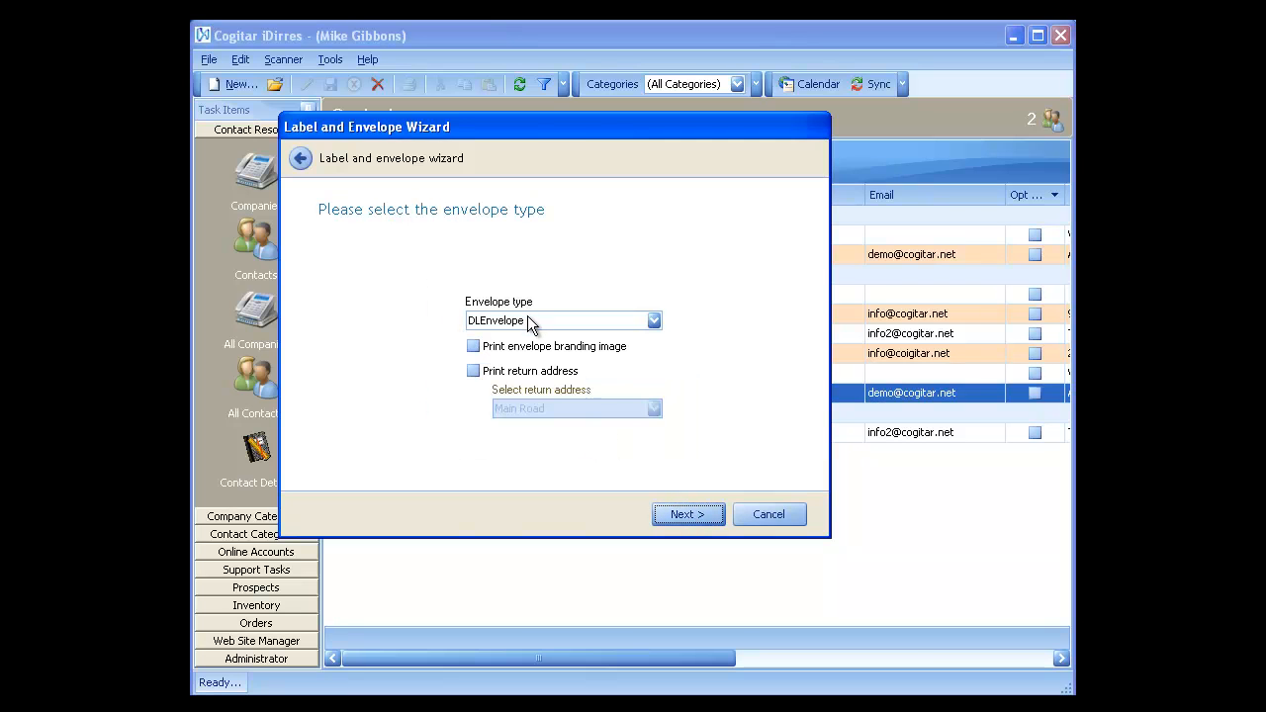
Step: Look through the available envelope types in the wizard
{"action": "left_click", "coordinate": [527, 319]}
{"action": "left_click_drag", "start_coordinate": [680, 375], "coordinate": [672, 344]}
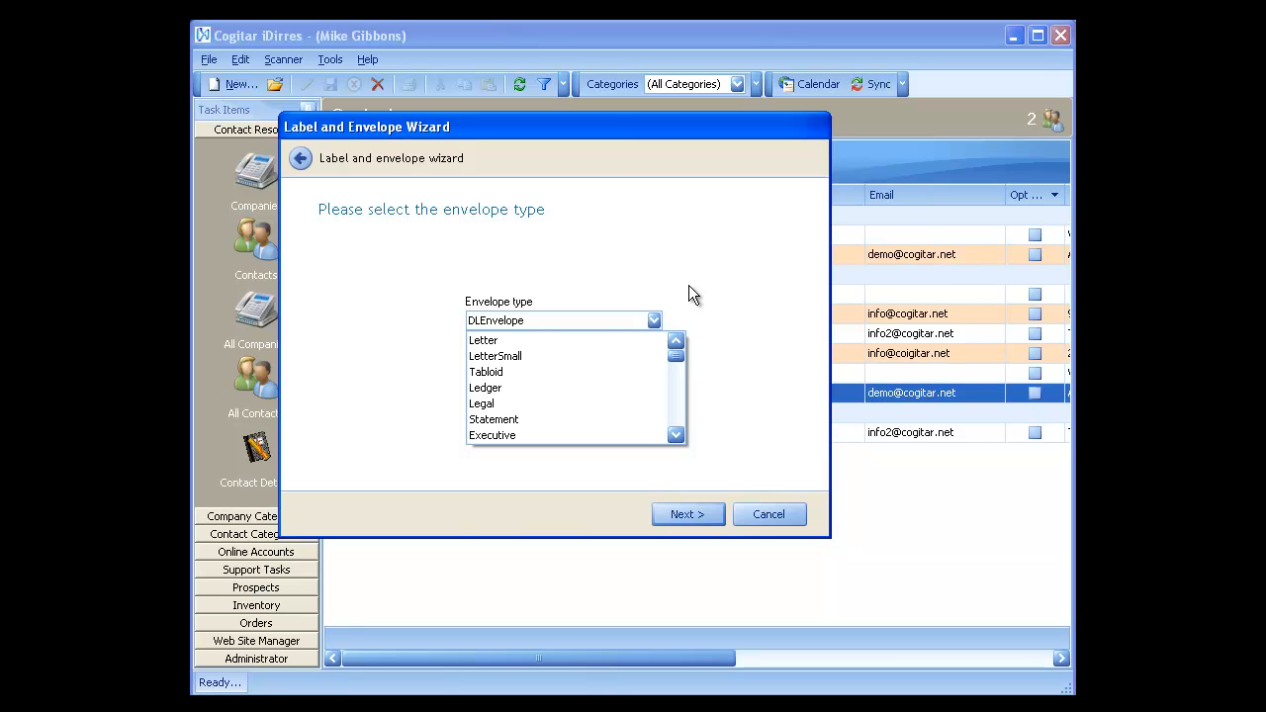
{"action": "left_click", "coordinate": [688, 294]}
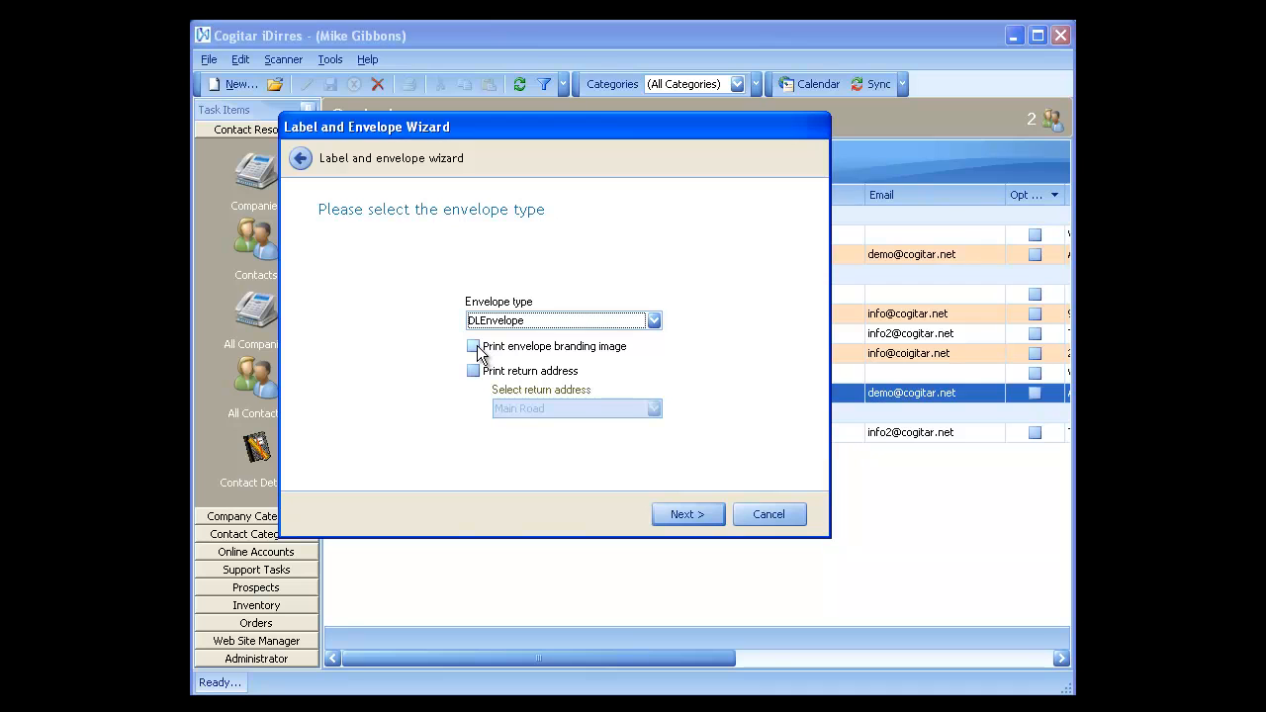
Step: Enable the envelope branding image and the Main Road return address, and finish the wizard to generate the envelope
{"action": "left_click", "coordinate": [475, 348]}
{"action": "left_click", "coordinate": [479, 374]}
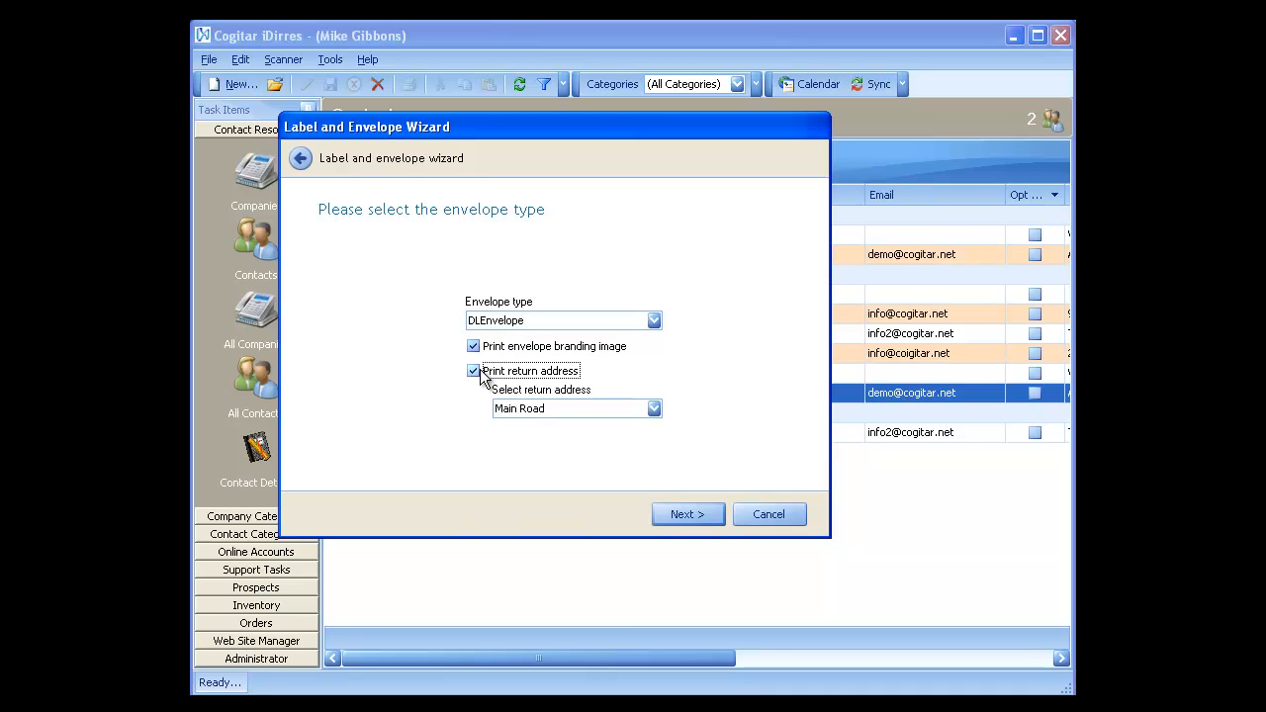
{"action": "left_click", "coordinate": [655, 409]}
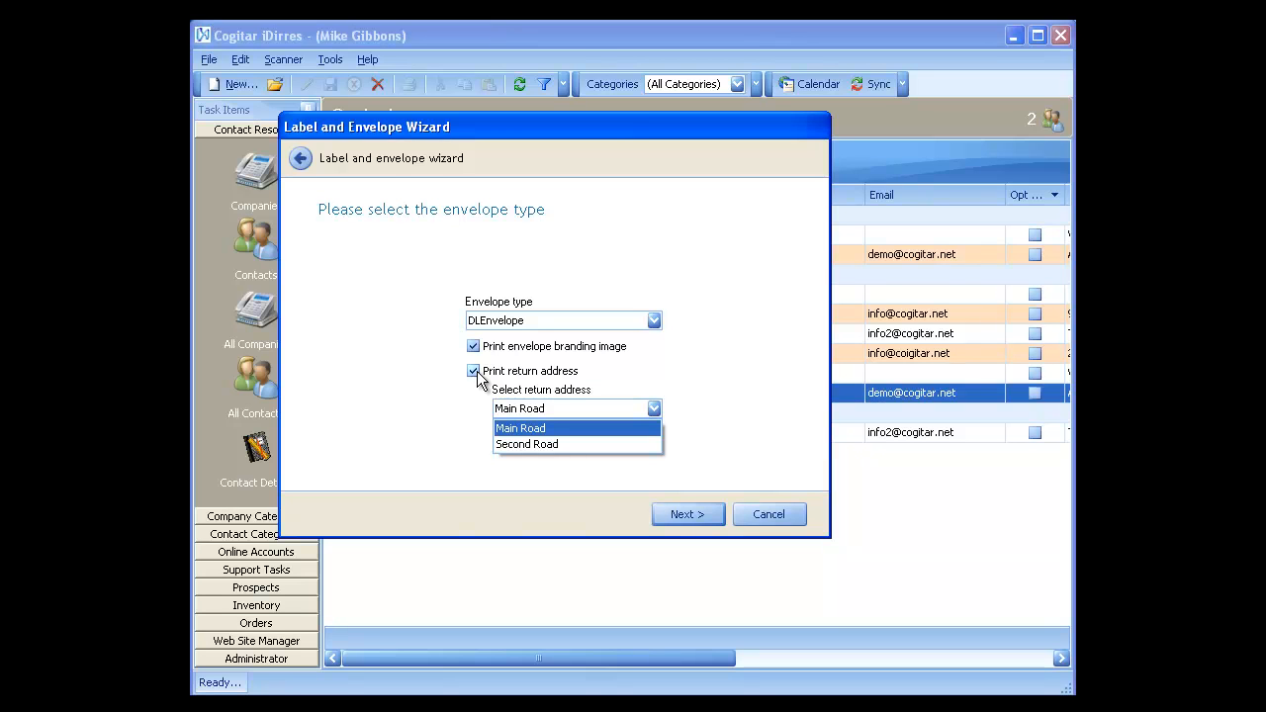
{"action": "left_click", "coordinate": [568, 431]}
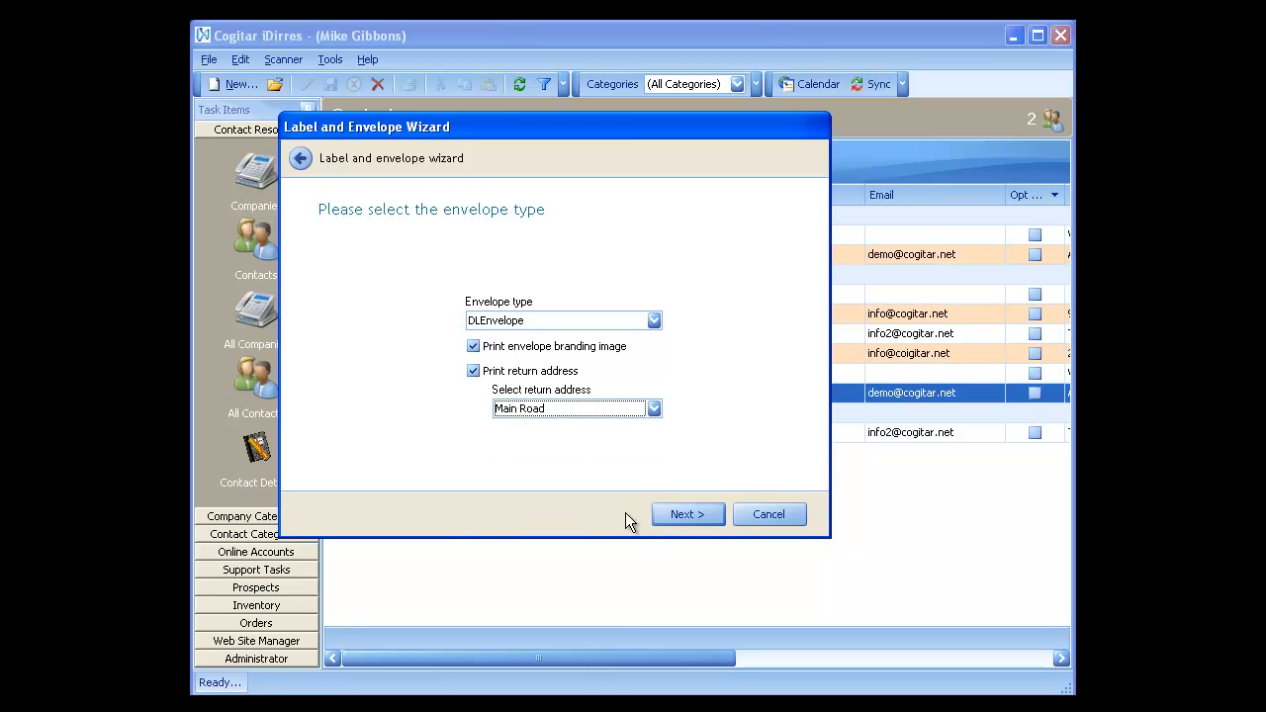
{"action": "left_click", "coordinate": [687, 515]}
{"action": "left_click", "coordinate": [688, 516]}
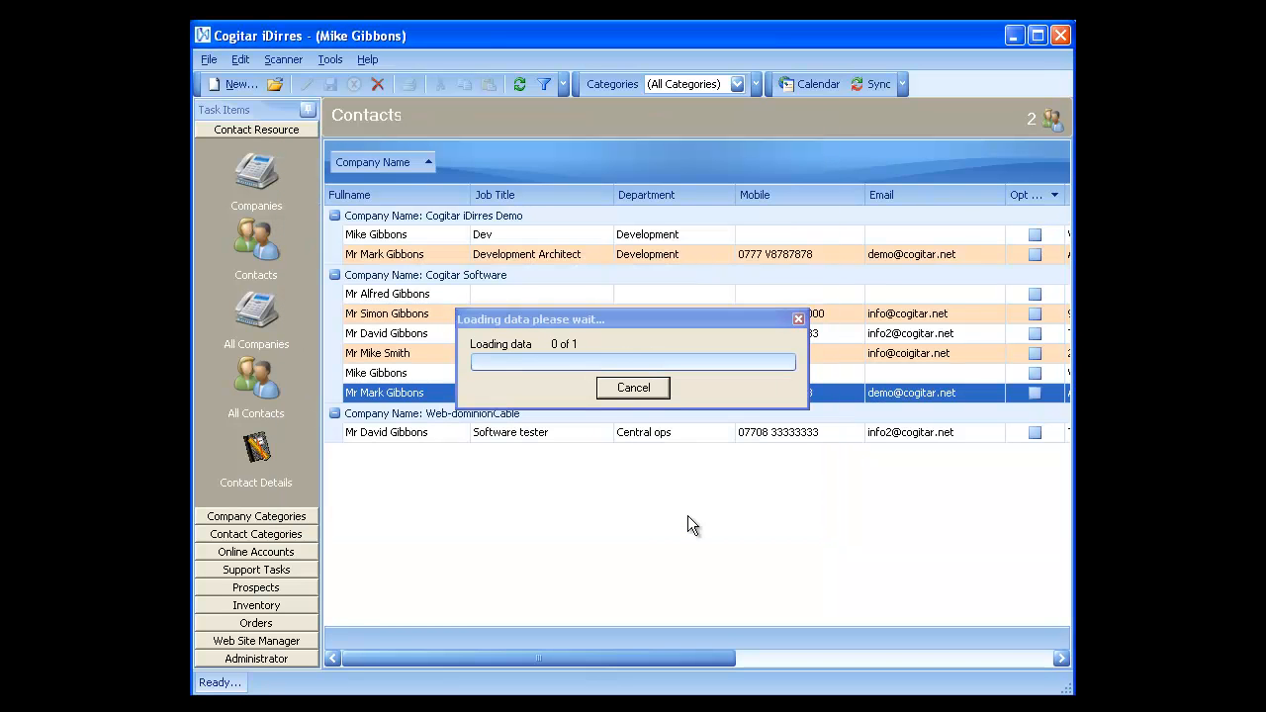